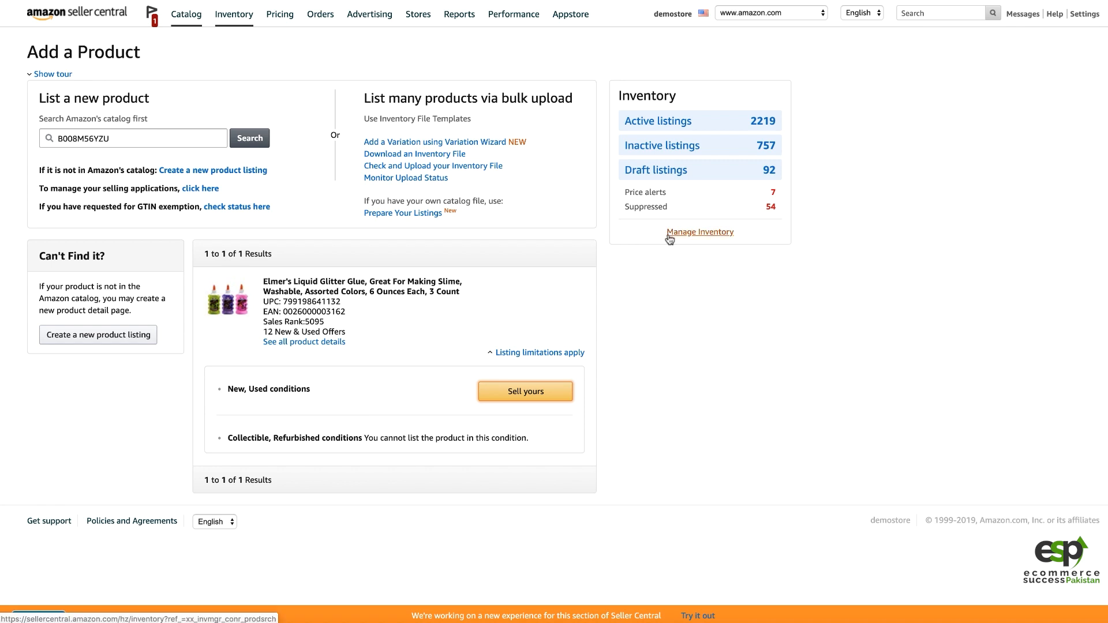
Review the Elmer's glitter glue search result, including its ASIN, product identifiers, number of offers and permitted listing conditions.
left_click_drag(264, 334, 292, 326)
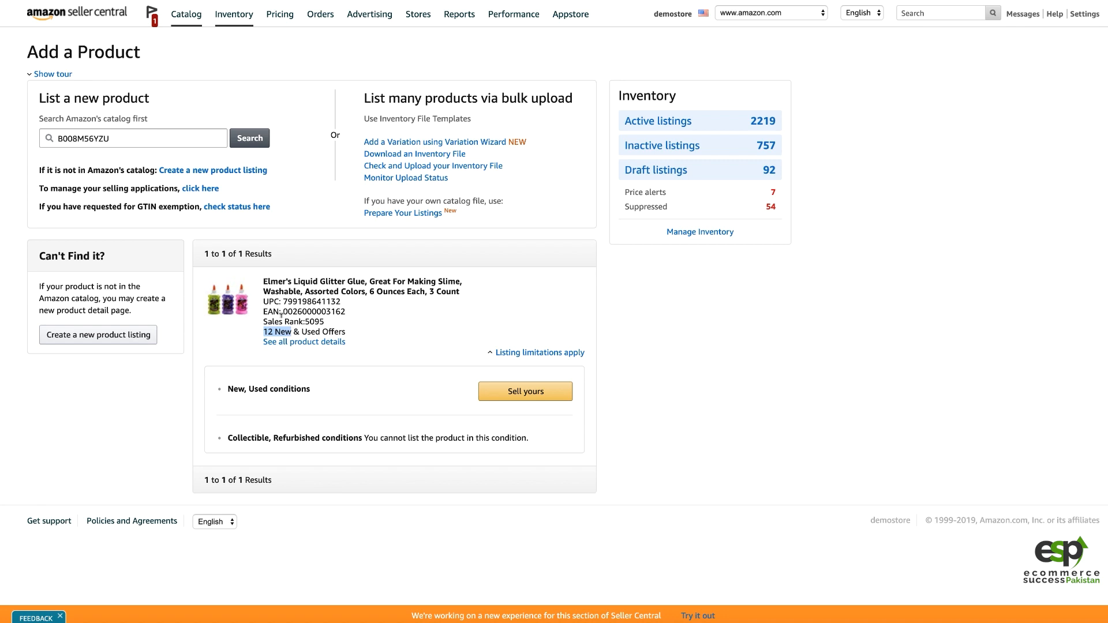
mouse_move(188, 24)
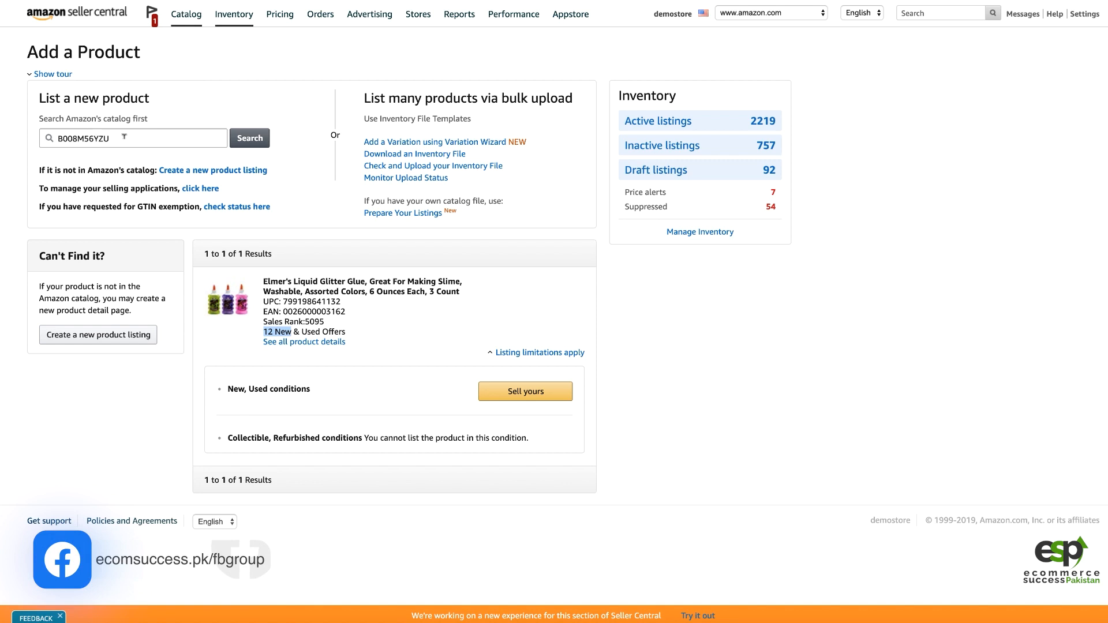
left_click_drag(124, 137, 52, 138)
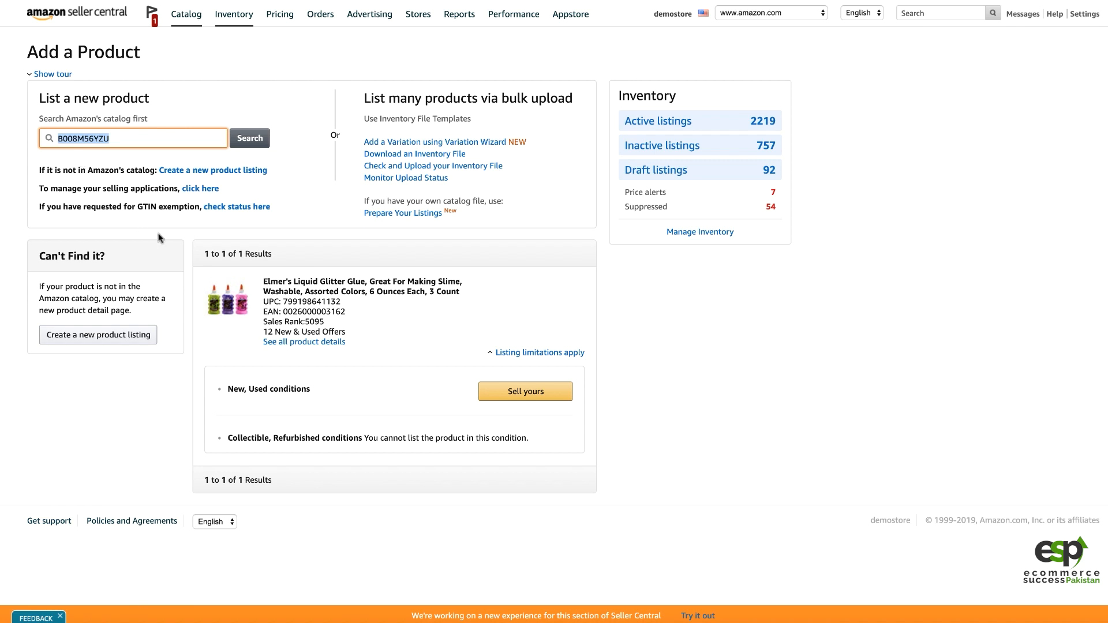
left_click(319, 317)
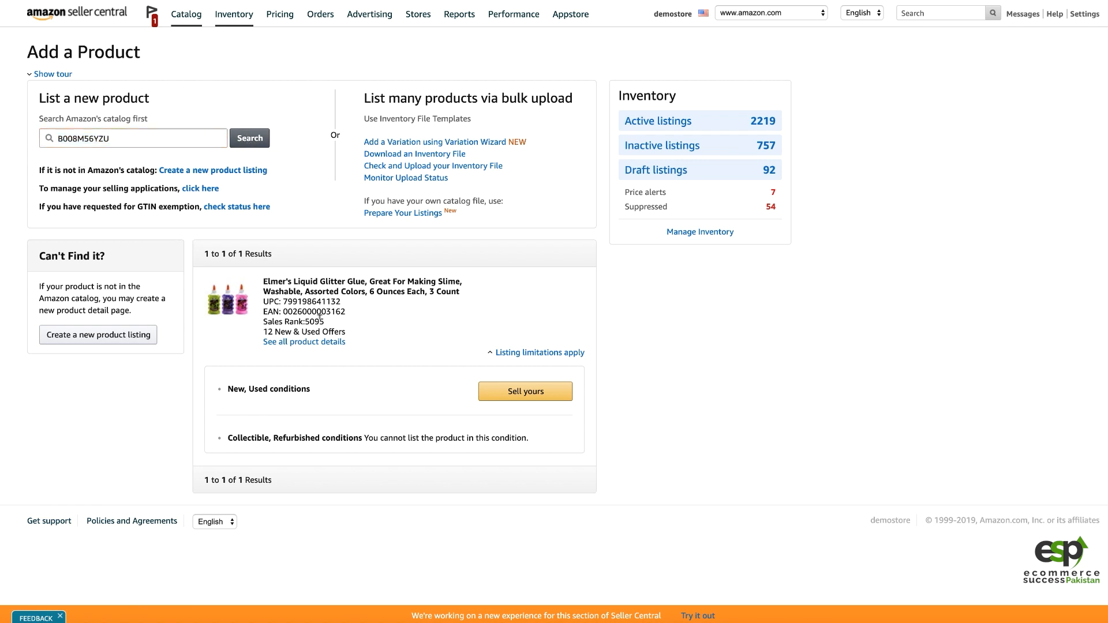
left_click_drag(263, 278, 347, 304)
left_click(348, 304)
left_click_drag(268, 332, 291, 332)
left_click_drag(234, 388, 266, 389)
left_click(270, 392)
left_click_drag(502, 395, 442, 395)
Switch to the offer form for the Elmer's glitter glue and review its product details.
key("ctrl+Tab")
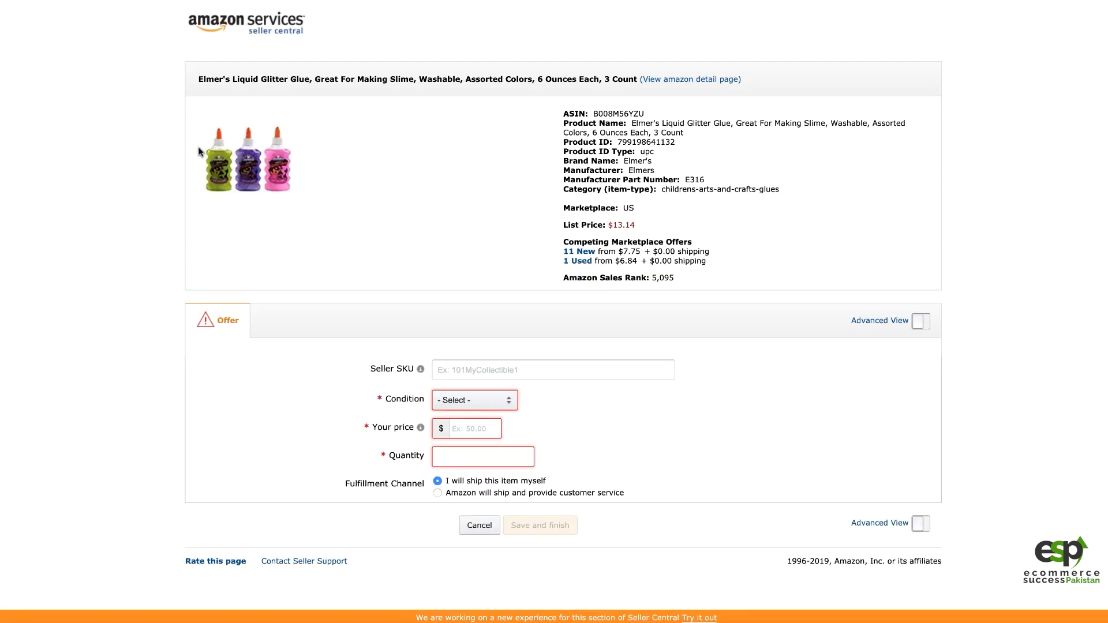
left_click_drag(576, 113, 662, 177)
left_click(548, 208)
Enter HD-1333333 as the seller SKU and set the item's condition to New.
left_click(456, 367)
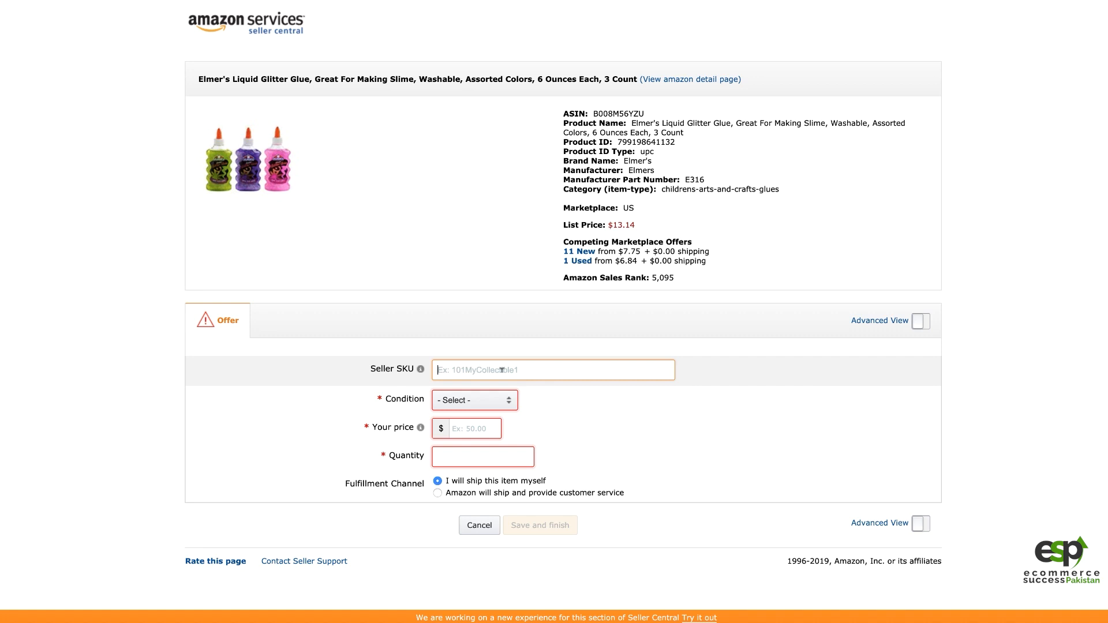
type("WM")
key("BackSpace")
type("L")
key("BackSpace")
type("HD")
type("-1333333")
left_click(511, 404)
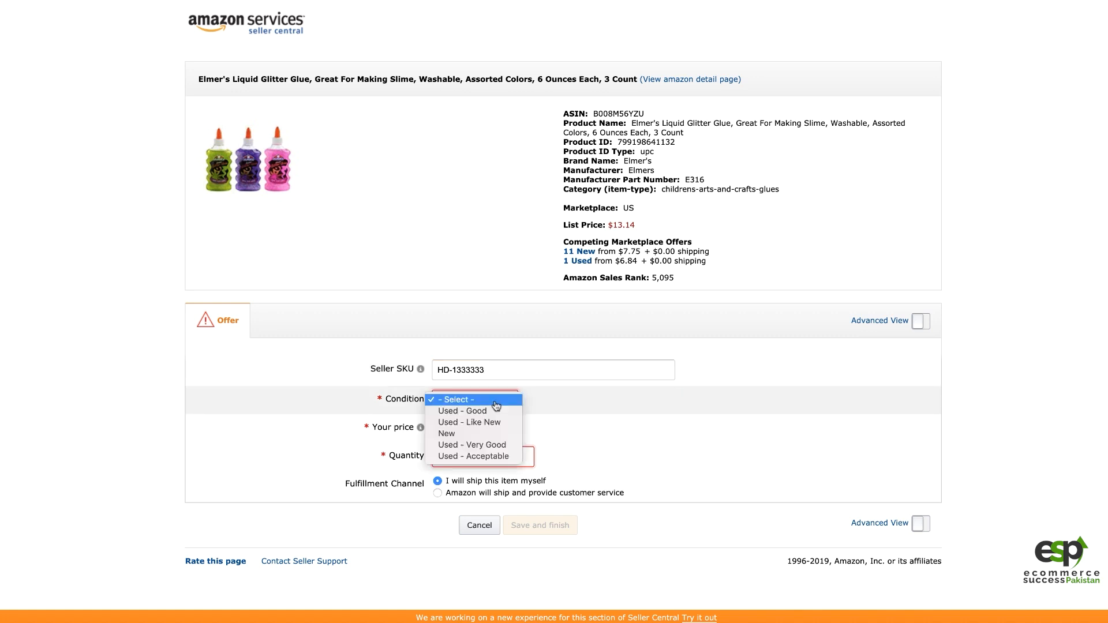
left_click(448, 434)
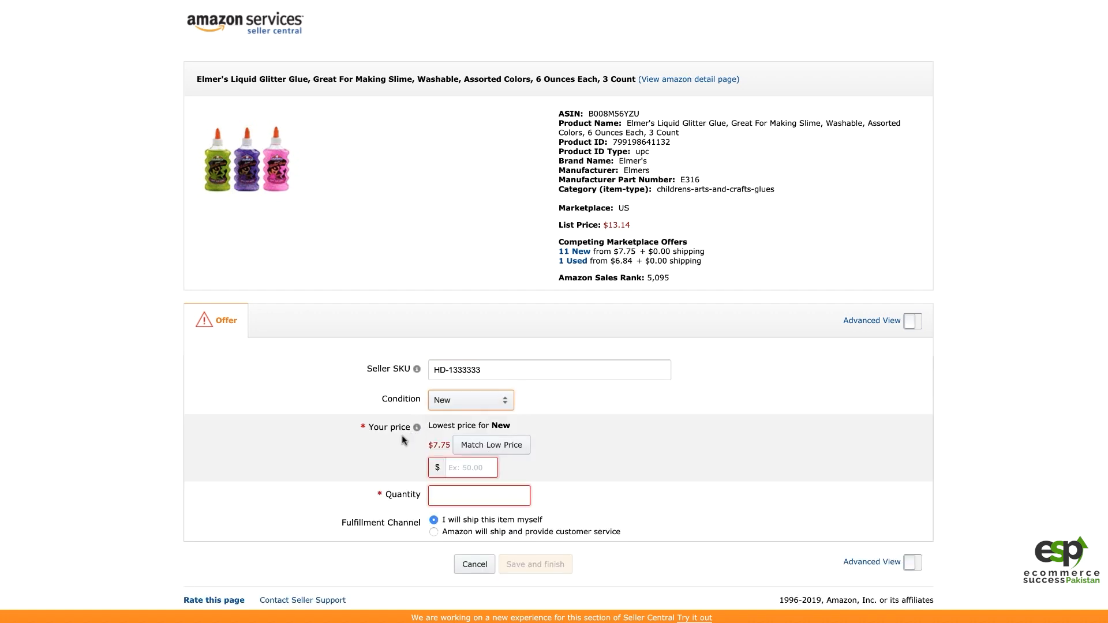
Set the offer's price to $9.99 and the quantity to 10.
left_click_drag(390, 429, 426, 430)
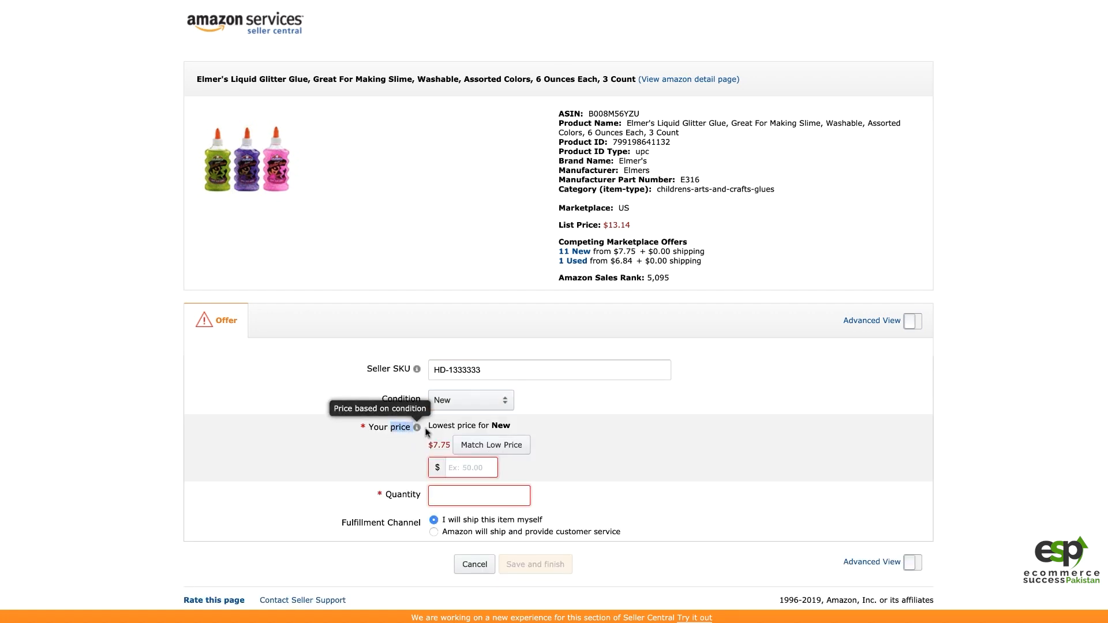
left_click(480, 451)
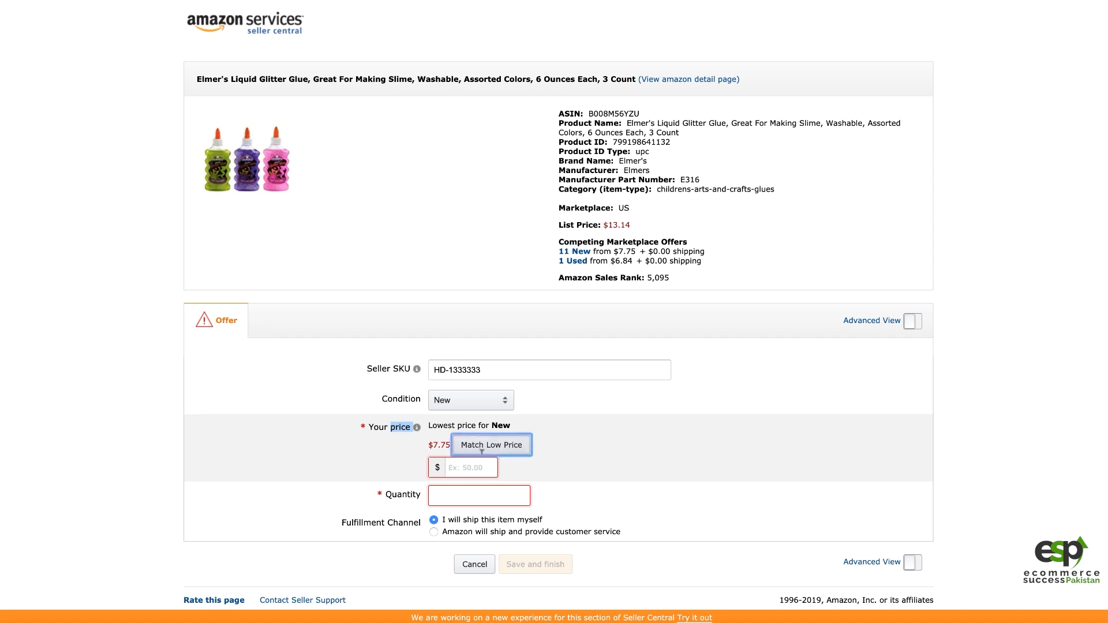
left_click_drag(470, 458, 454, 456)
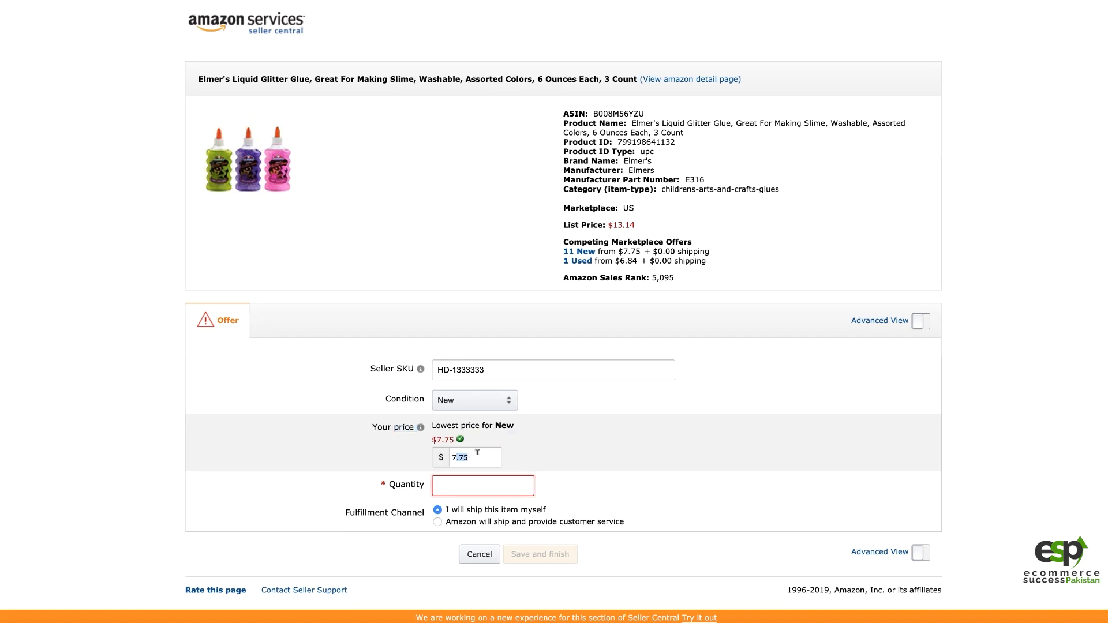
key("ctrl+a")
type("9.99")
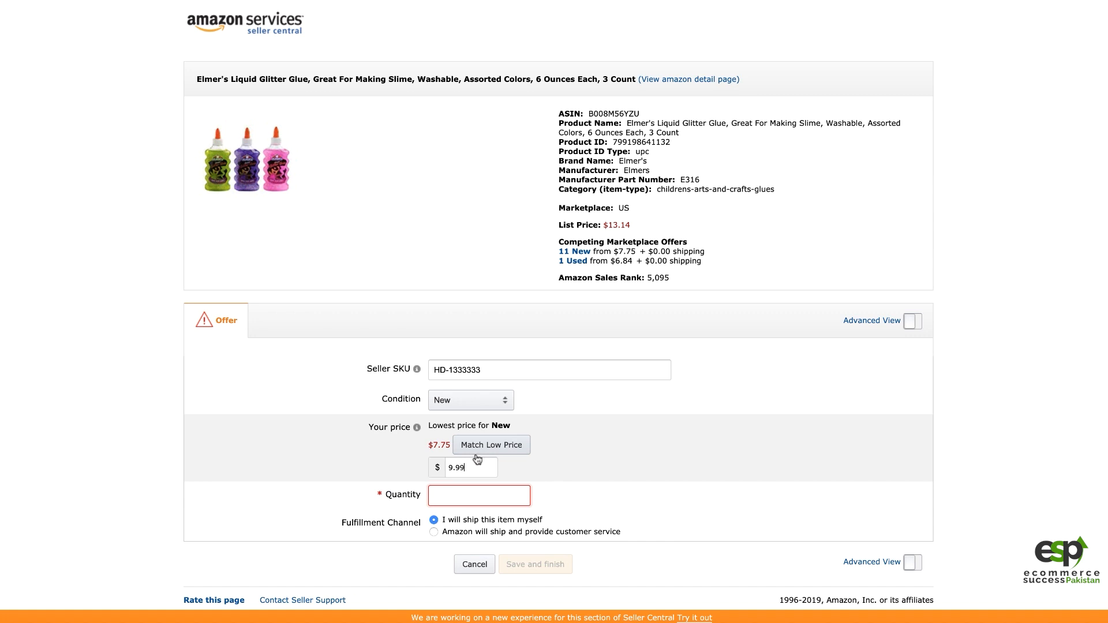
left_click(490, 495)
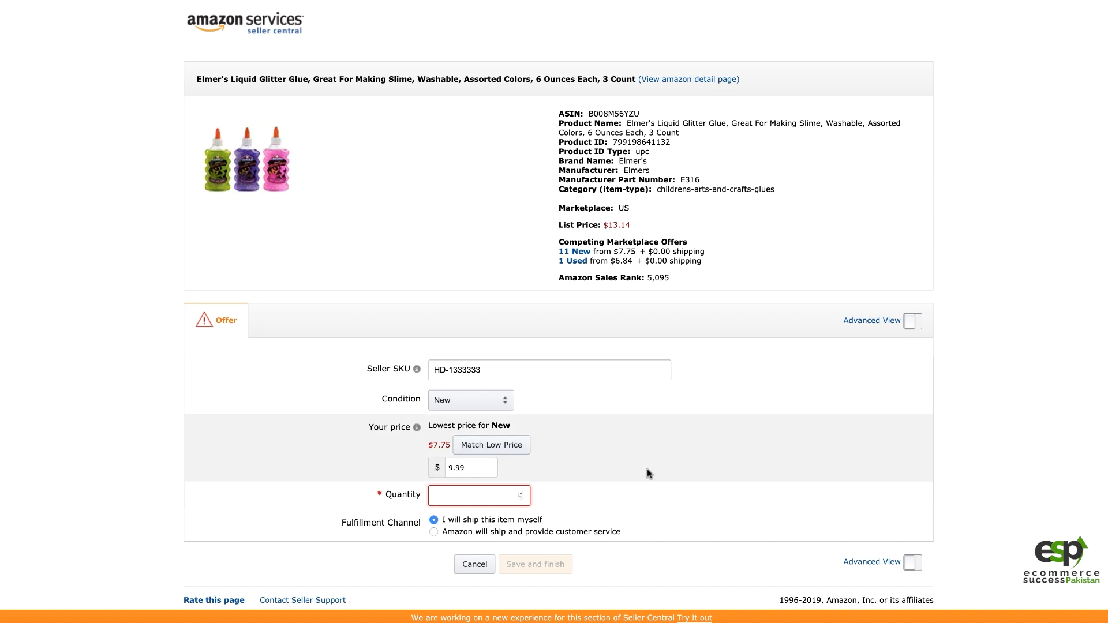
type("10")
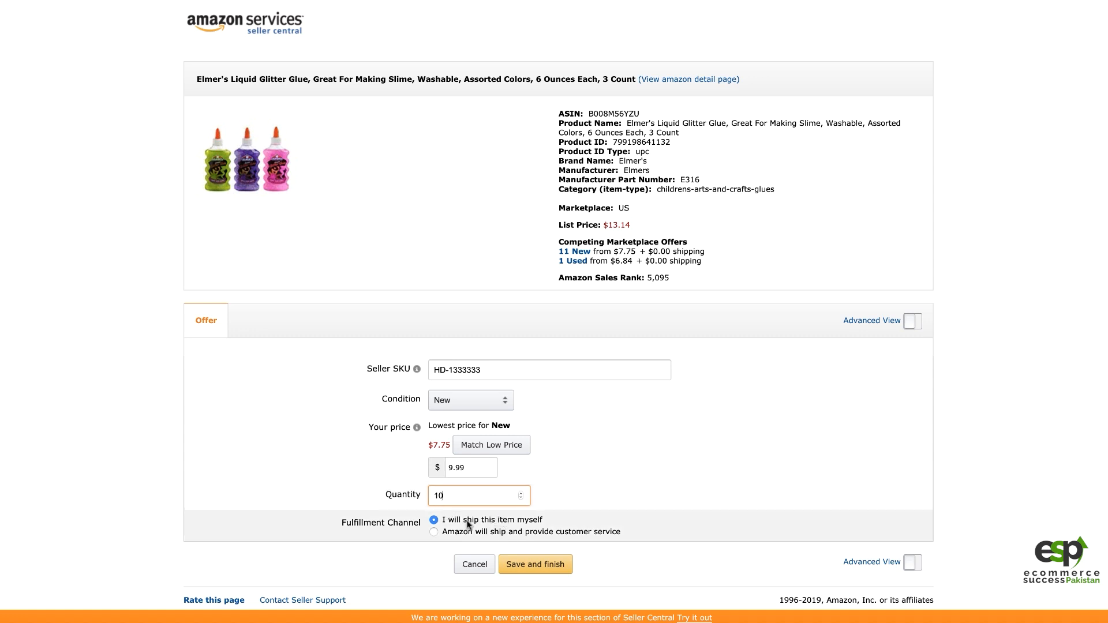
Try the Amazon shipping and customer service option, and return the fulfillment channel to shipping the item myself.
left_click(434, 533)
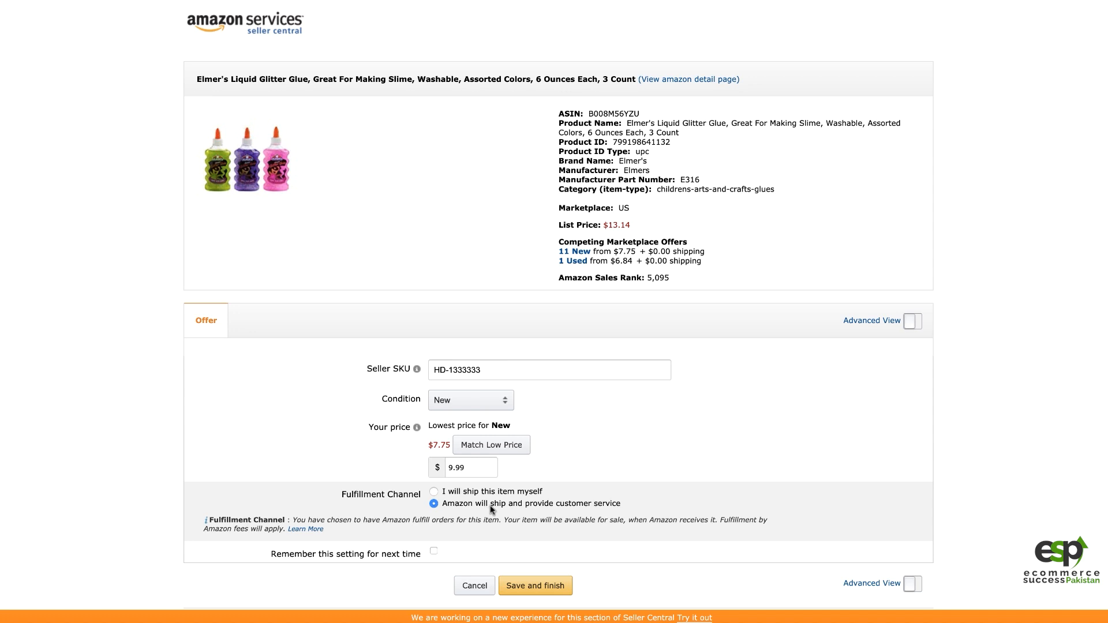
left_click(434, 492)
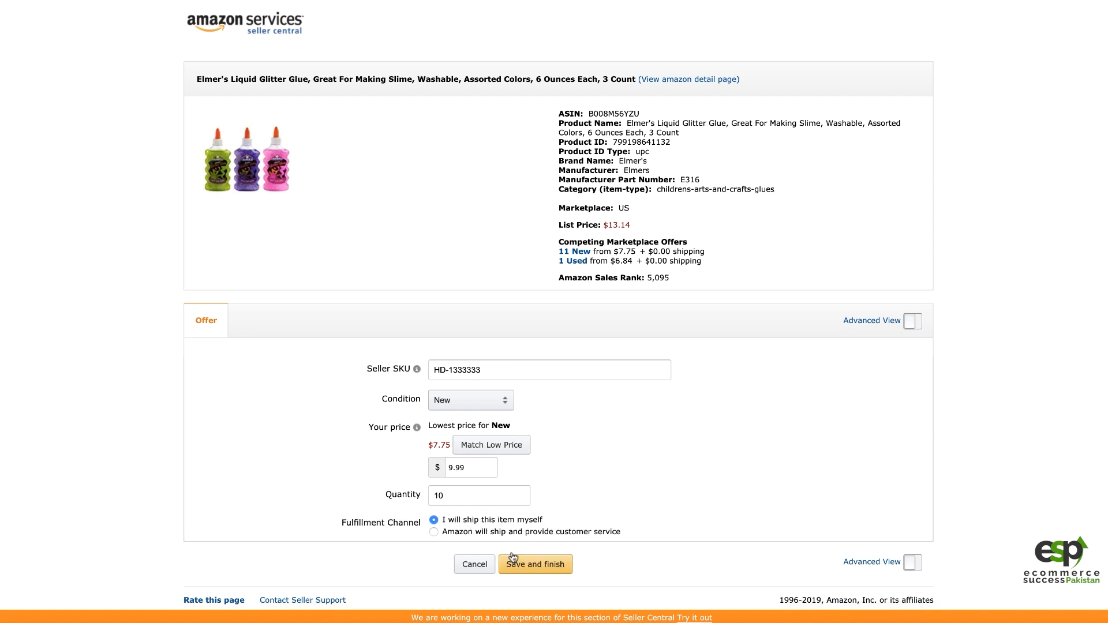
left_click(457, 534)
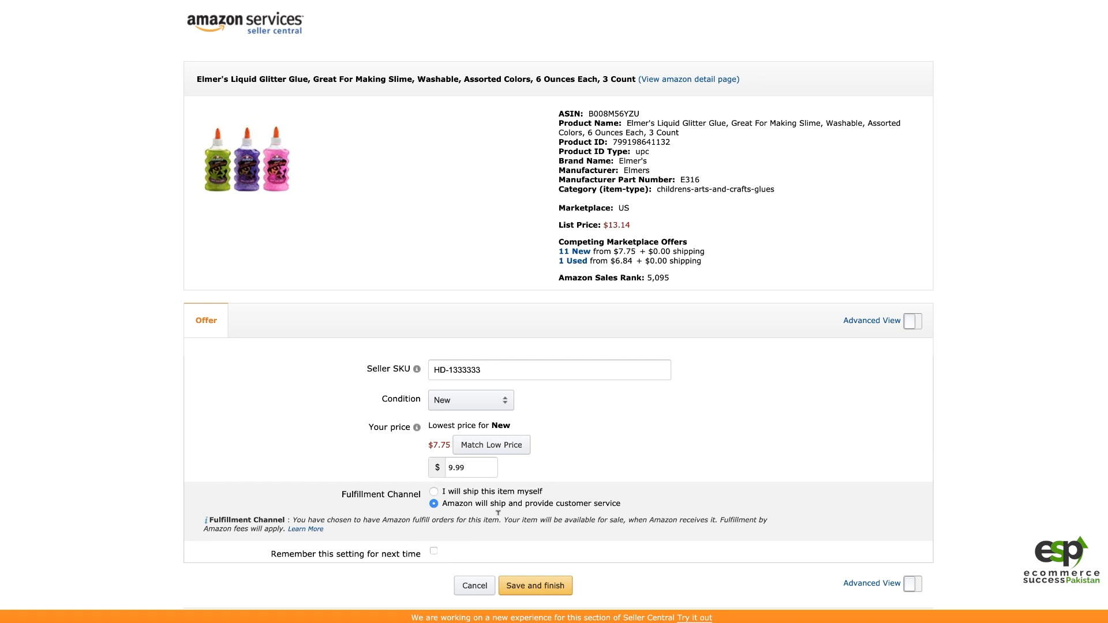
left_click(465, 491)
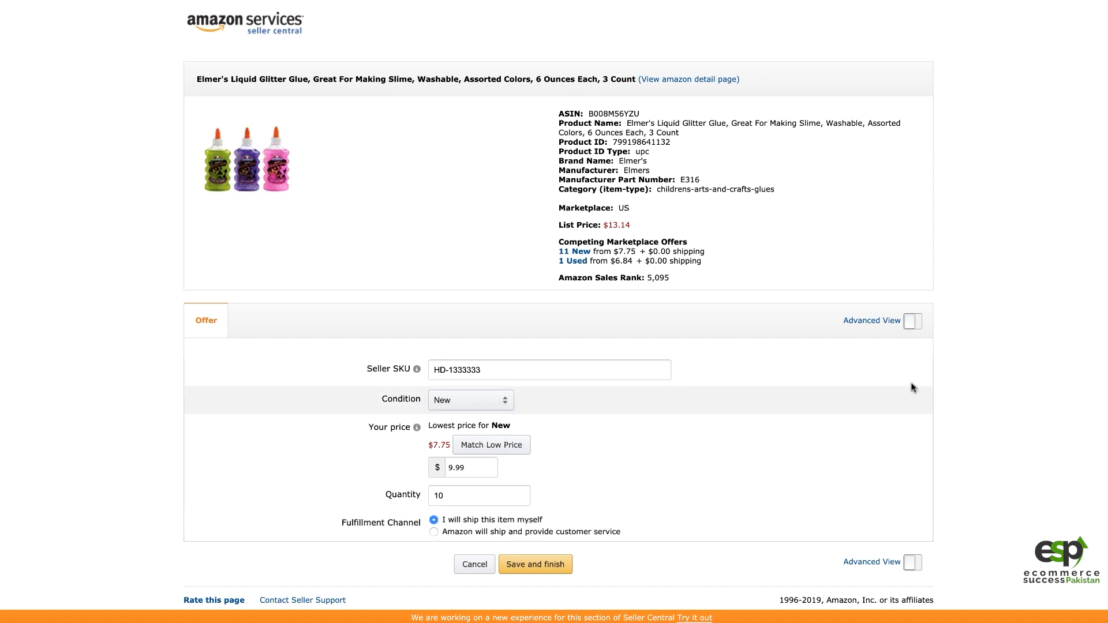
Turn on the offer form's advanced view, check the condition options and set the handling time to 5.
left_click(911, 322)
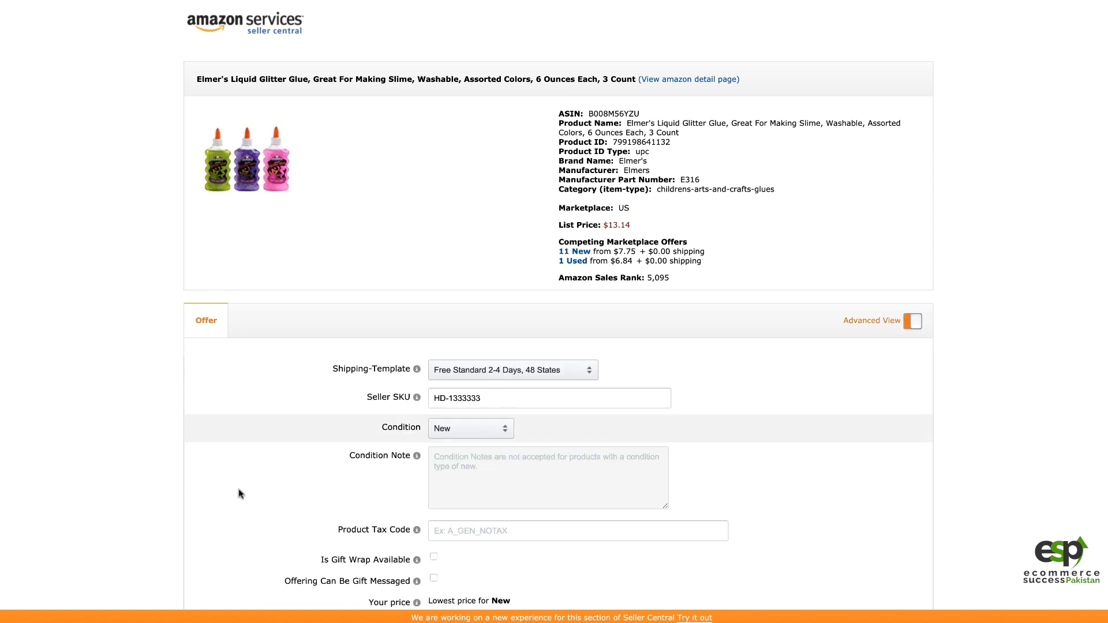
scroll(240, 495, "down", 3)
scroll(420, 427, "down", 5)
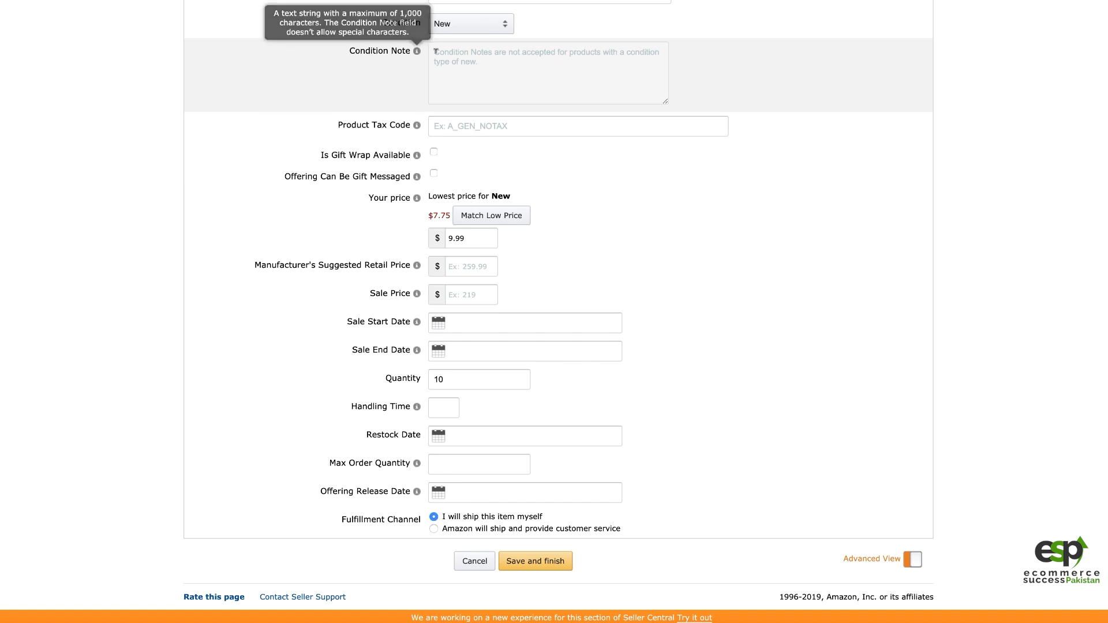
left_click(459, 23)
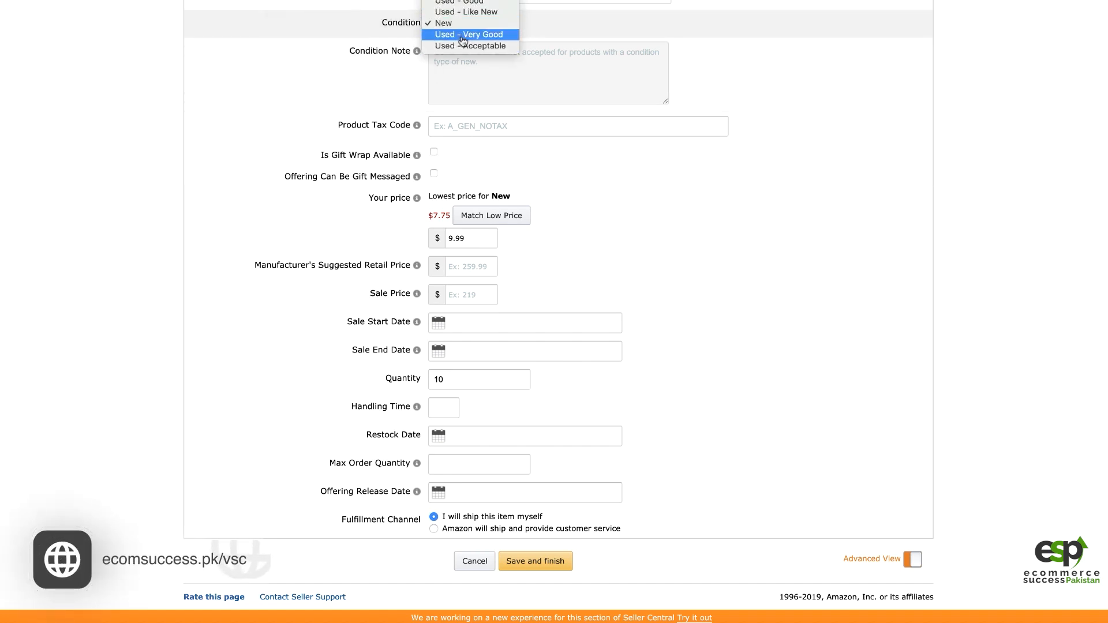
left_click(500, 71)
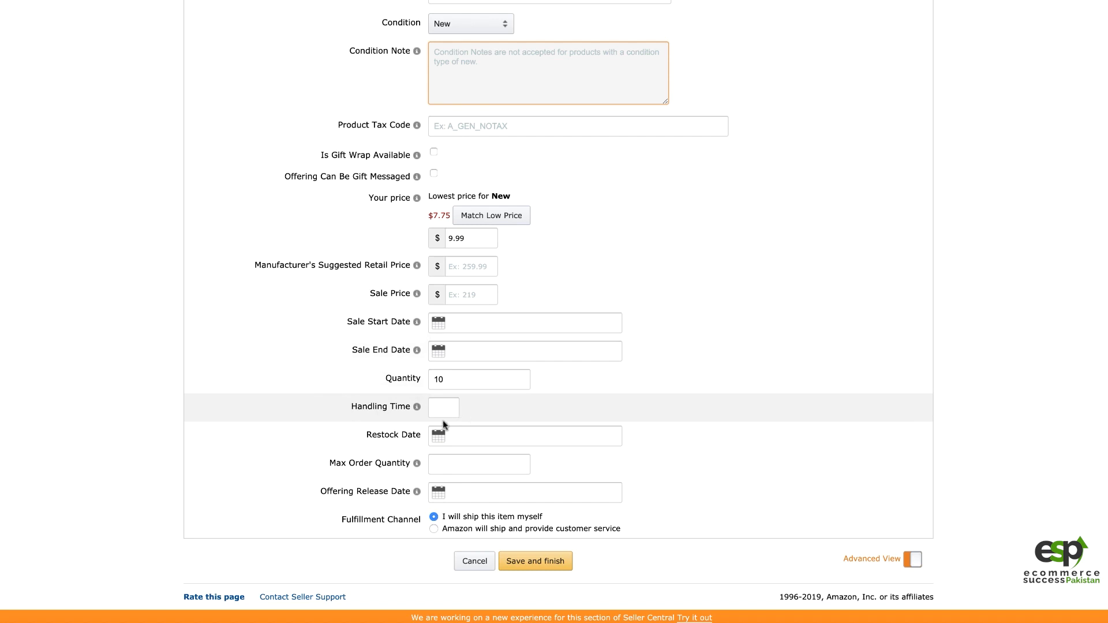
left_click(435, 407)
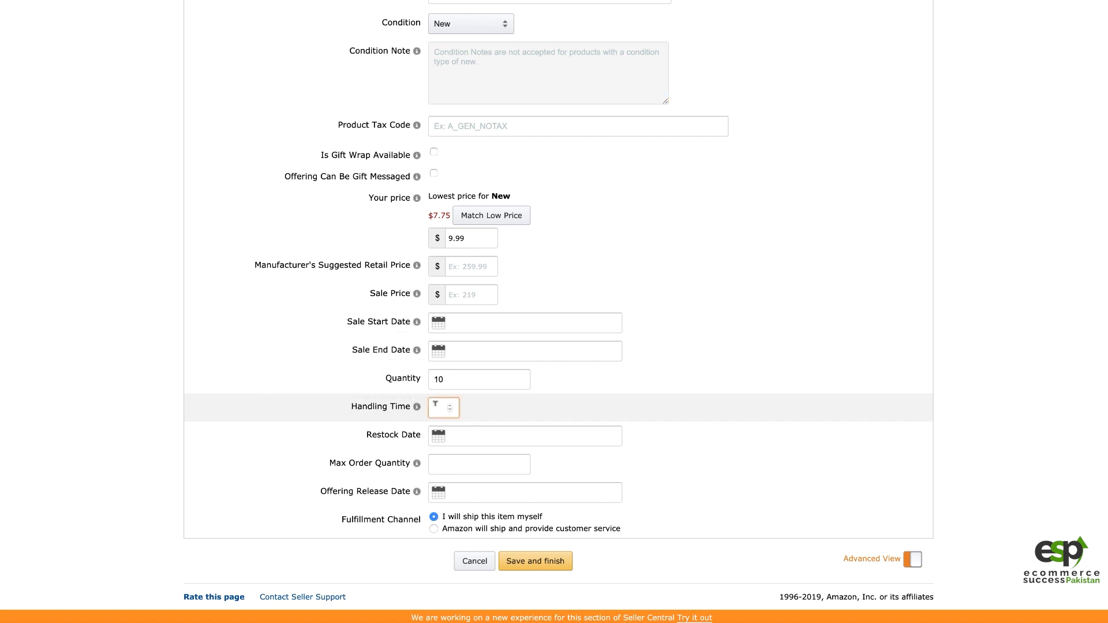
type("5")
Try maximum order quantities of 2, 5, 1 and 23, and clear the field again.
left_click(471, 462)
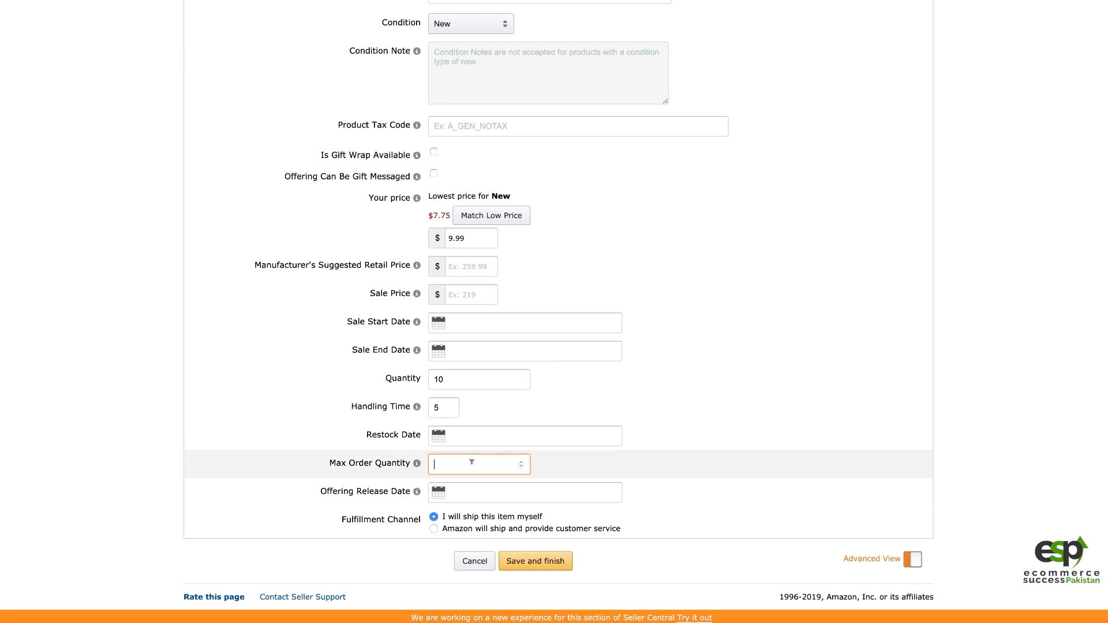
type("2")
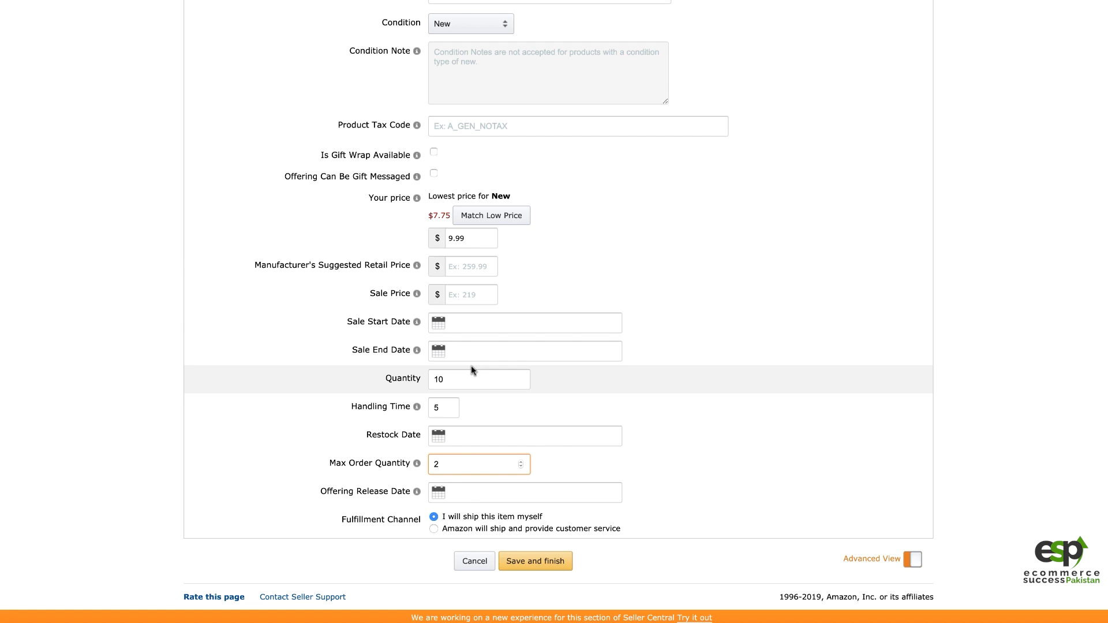
key("BackSpace")
type("5")
key("BackSpace")
type("1")
key("BackSpace")
type("23")
key("BackSpace")
key("BackSpace")
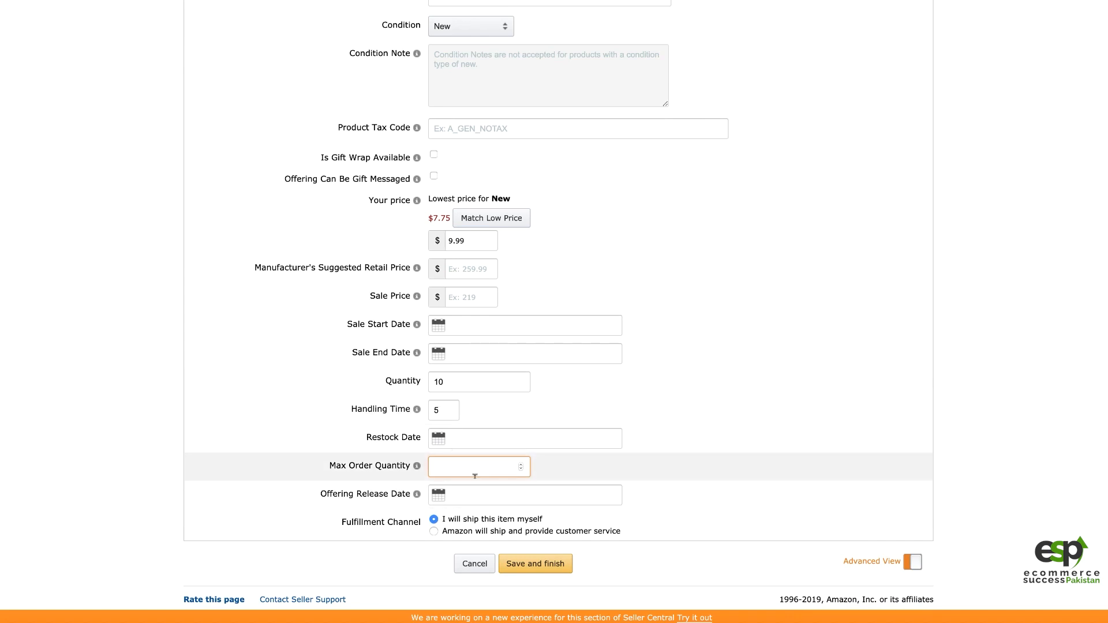
Set the offer's quantity to 5 and save the listing.
left_click(454, 378)
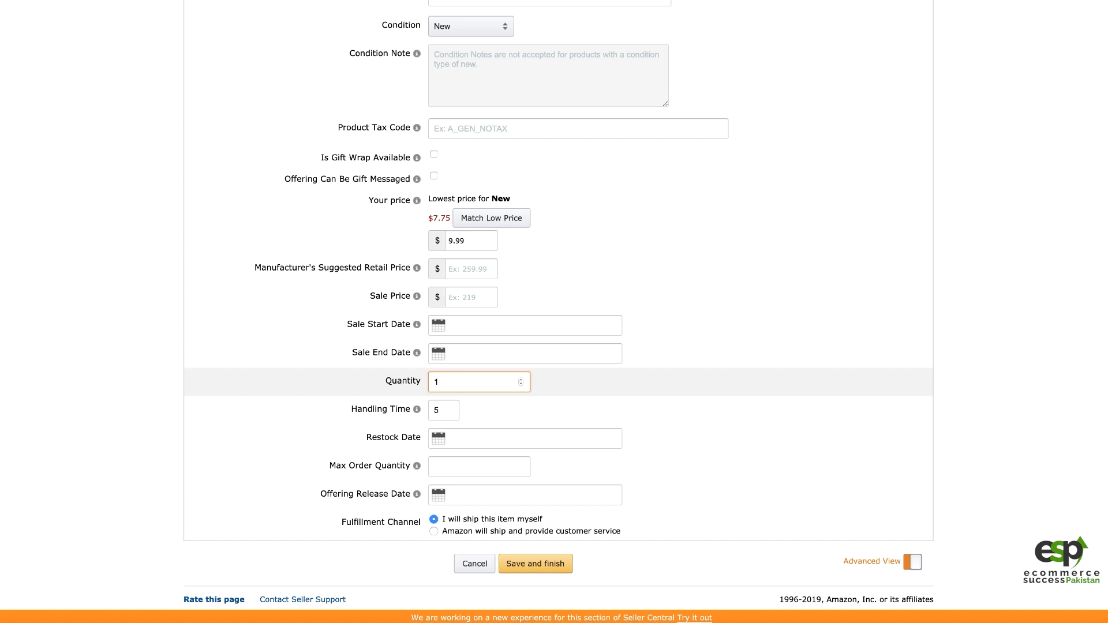
key("BackSpace")
type("5")
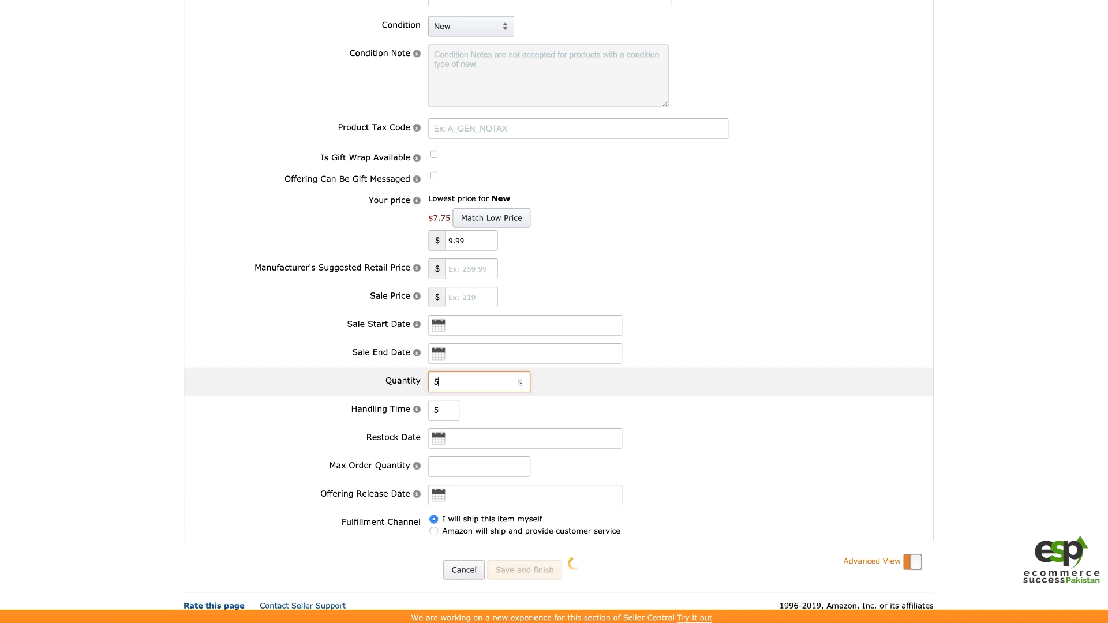